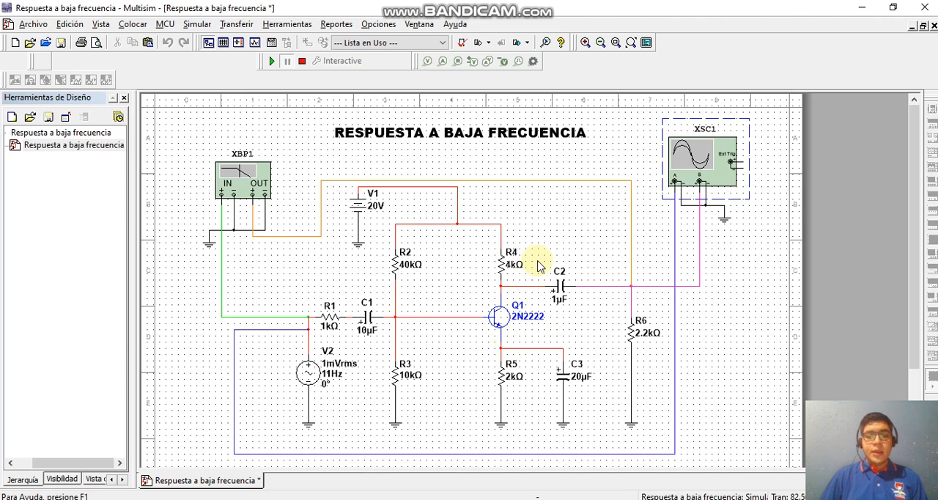
Step: Stop the running simulation and open the Bode plotter XBP1, placing its window just below the plotter symbol
scroll(463, 301, "down", 1)
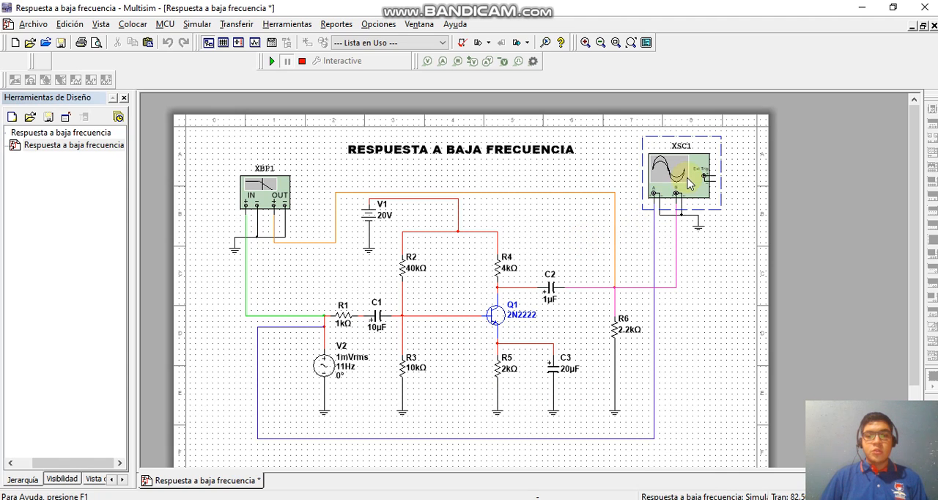
left_click(302, 60)
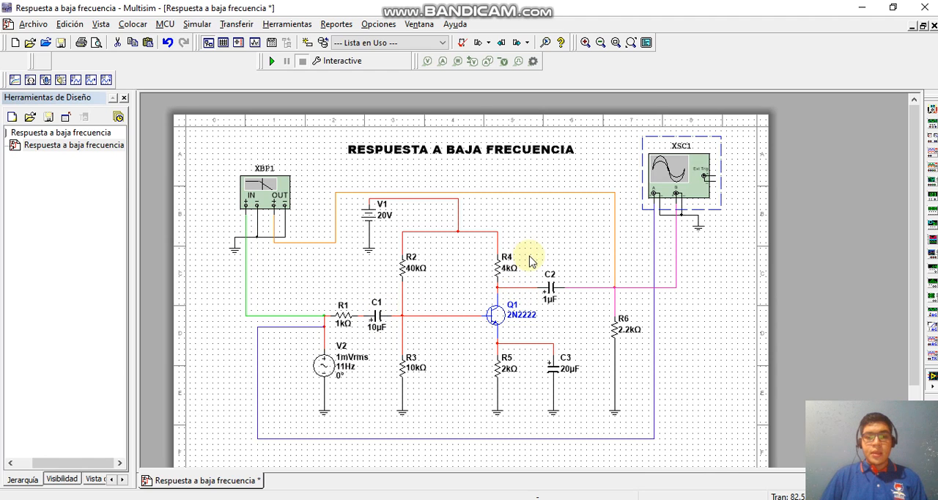
double_click(270, 199)
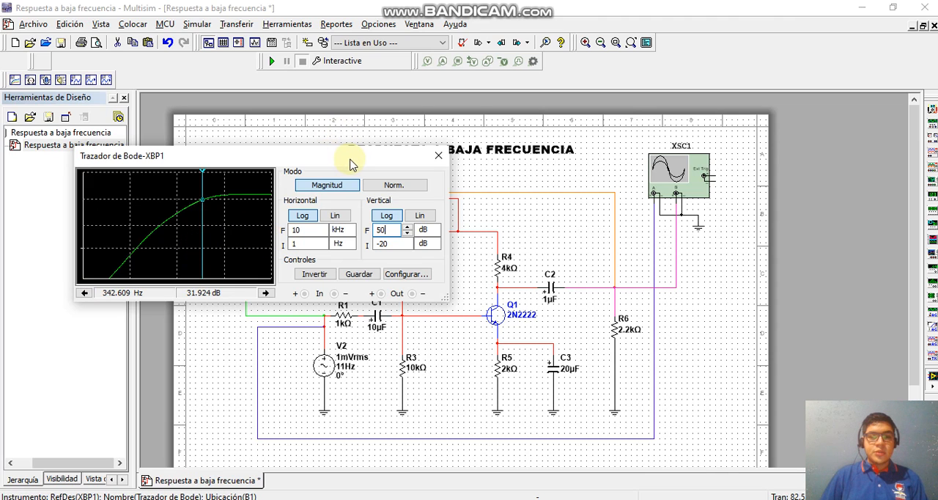
left_click_drag(349, 163, 793, 122)
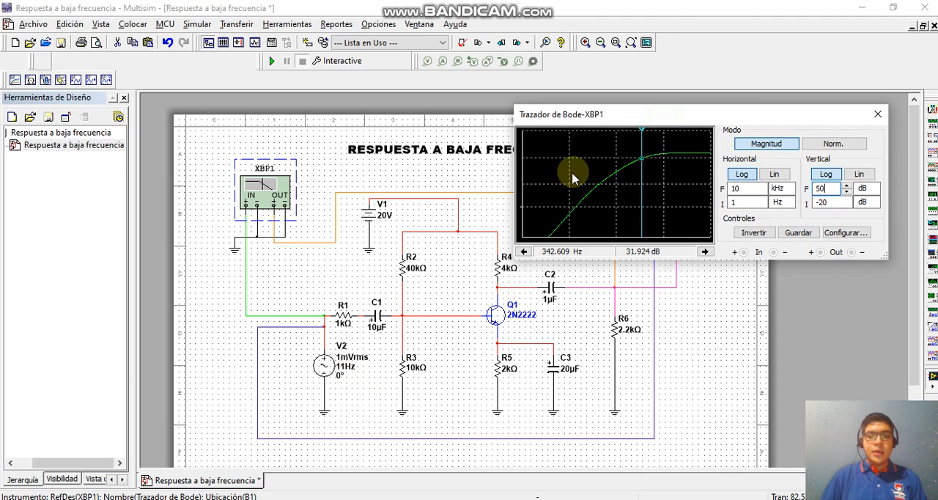
left_click_drag(671, 119, 471, 202)
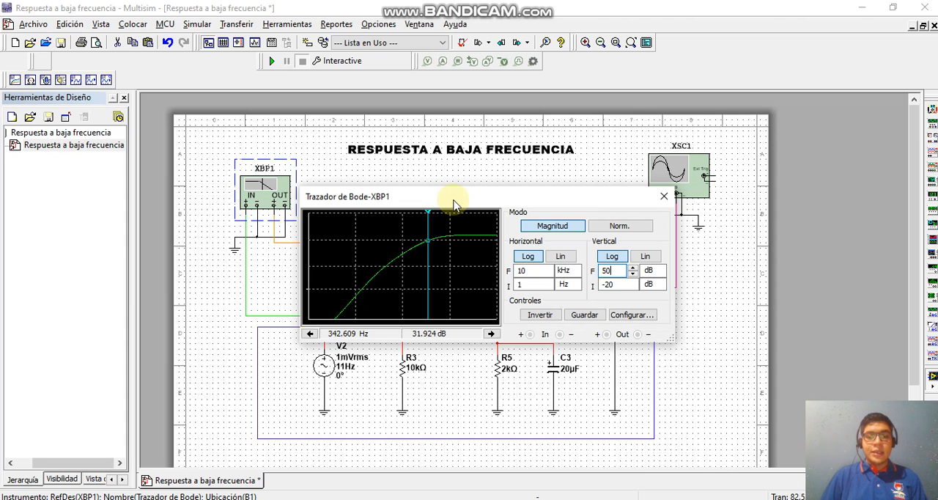
left_click_drag(453, 205, 448, 233)
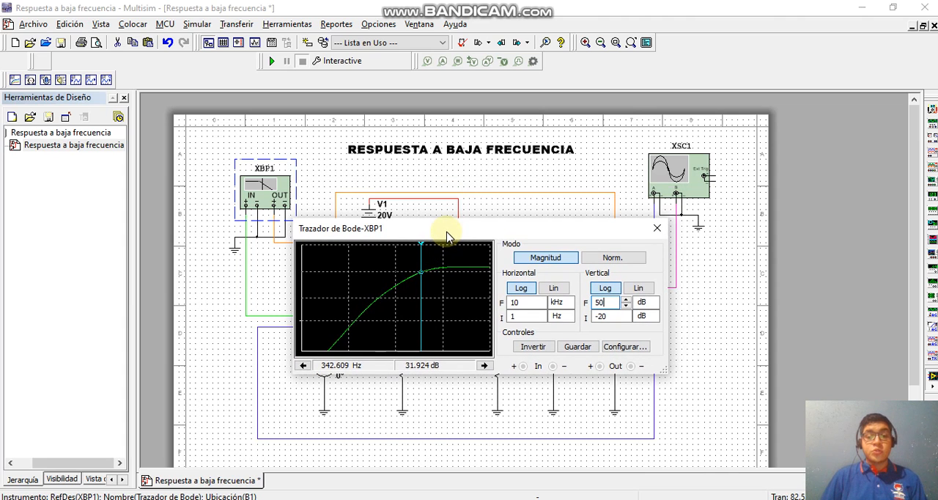
left_click_drag(448, 236, 269, 246)
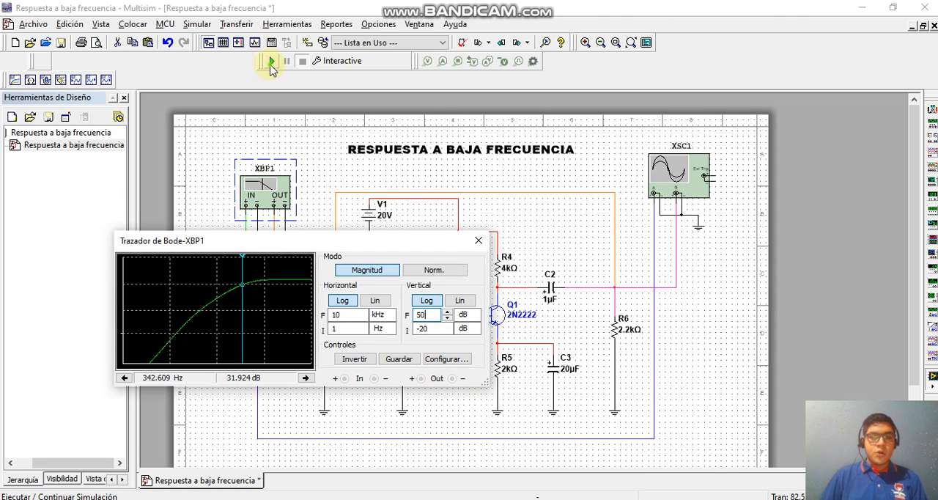
Step: Run the interactive simulation for about a second and pause it, keeping the Bode plotter window in view
left_click(271, 65)
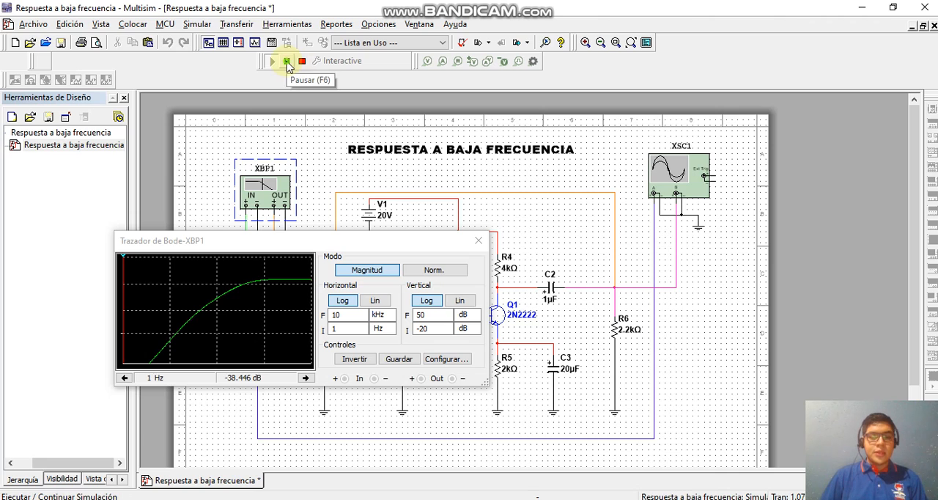
left_click(286, 62)
left_click_drag(194, 242, 212, 152)
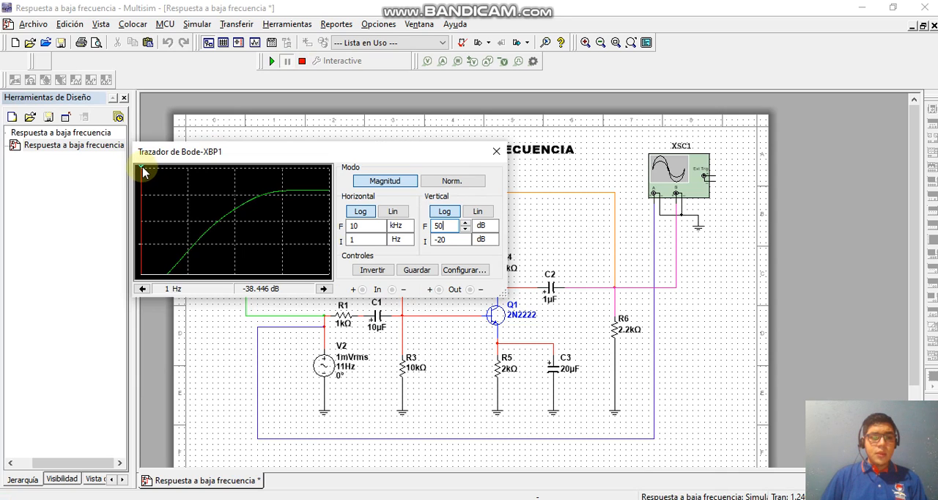
Step: Place the Bode plotter cursor at about 14.4 Hz, near the 0 dB crossing, and shift the window away from the oscilloscope symbol
left_click_drag(143, 171, 197, 173)
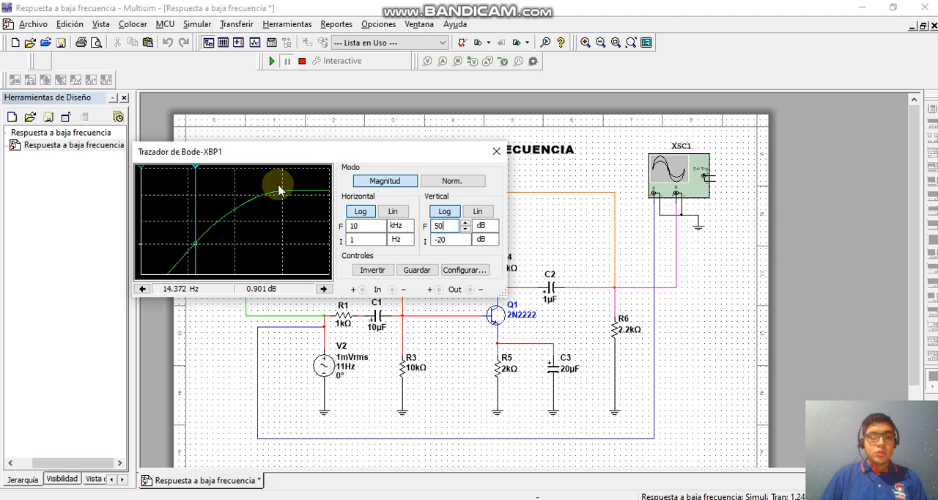
left_click_drag(299, 156, 323, 149)
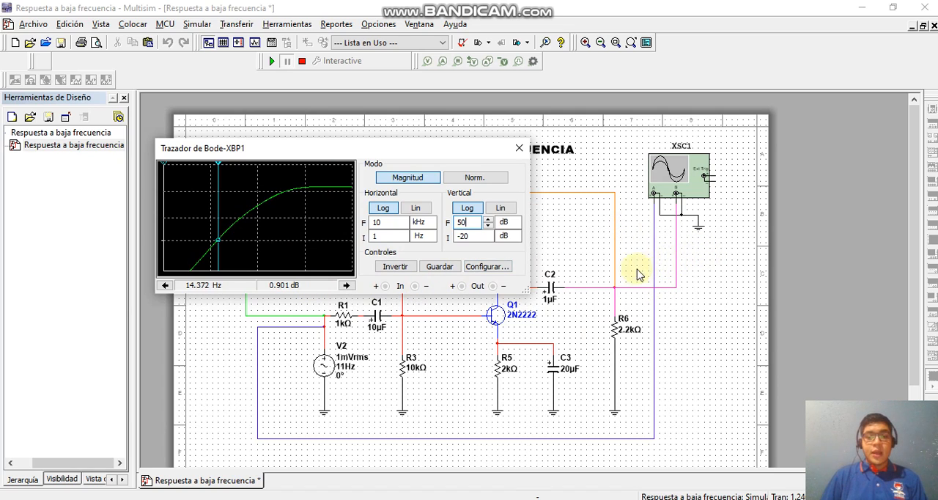
left_click(471, 150)
left_click_drag(413, 167, 409, 145)
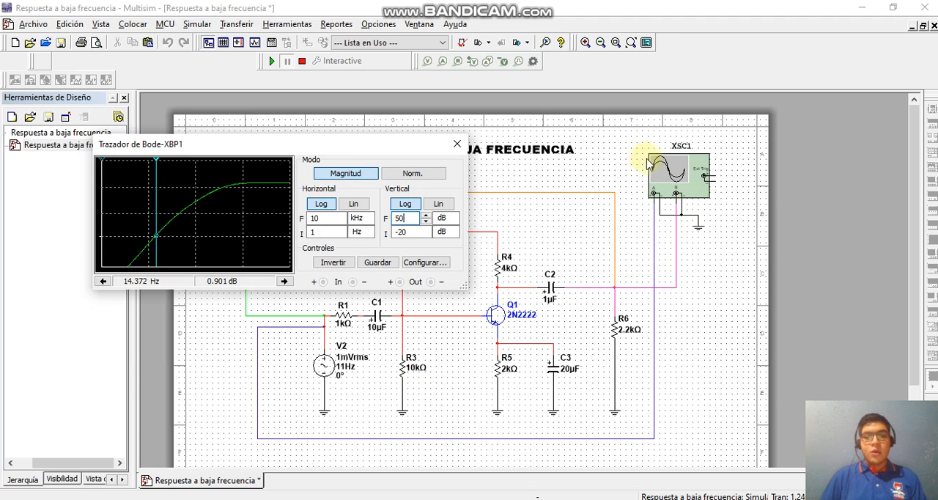
Step: Open the oscilloscope XSC1 with channel B on AC coupling and arrange its window beside the Bode plotter
double_click(663, 174)
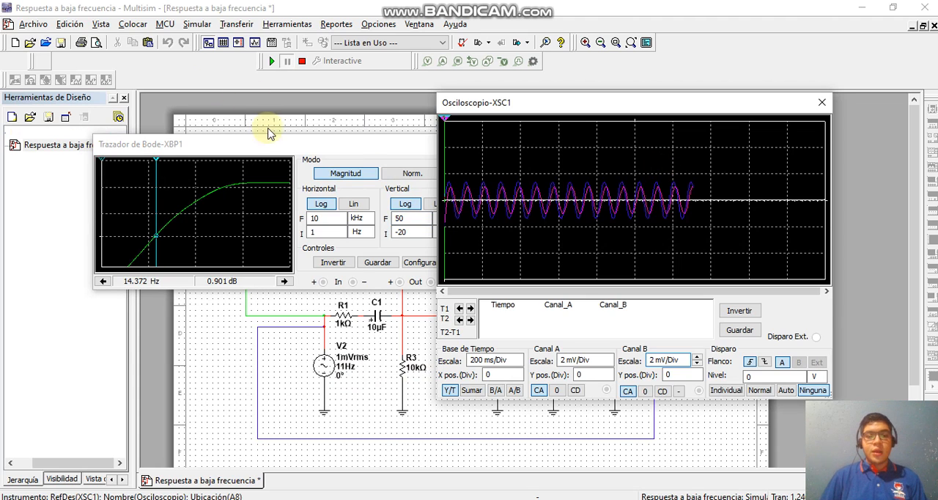
left_click_drag(591, 110, 400, 92)
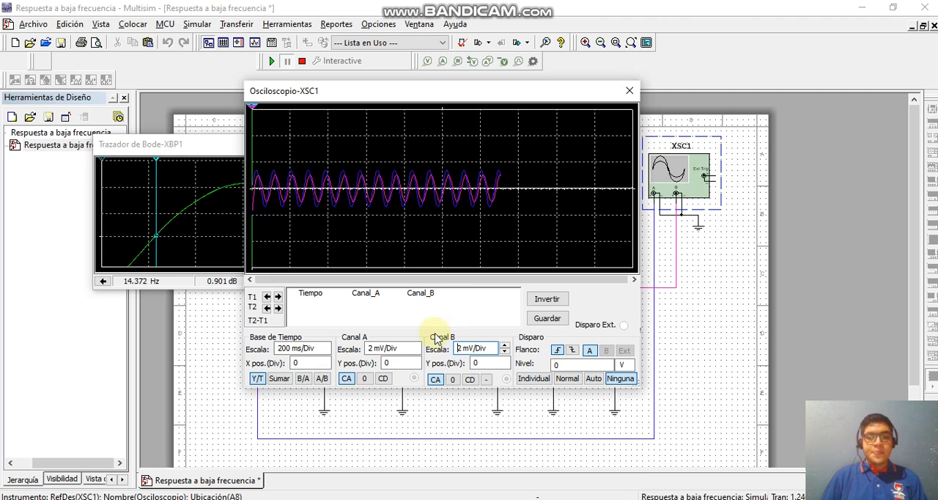
left_click(436, 379)
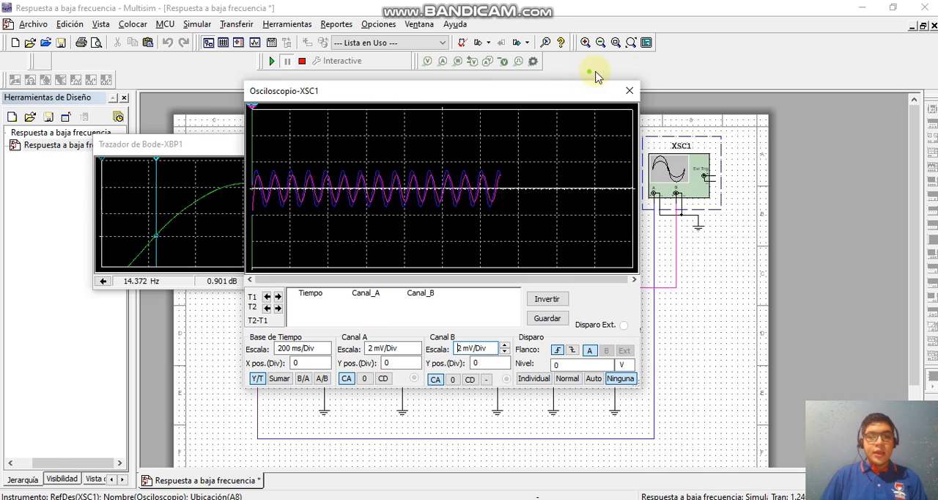
left_click_drag(597, 89, 807, 67)
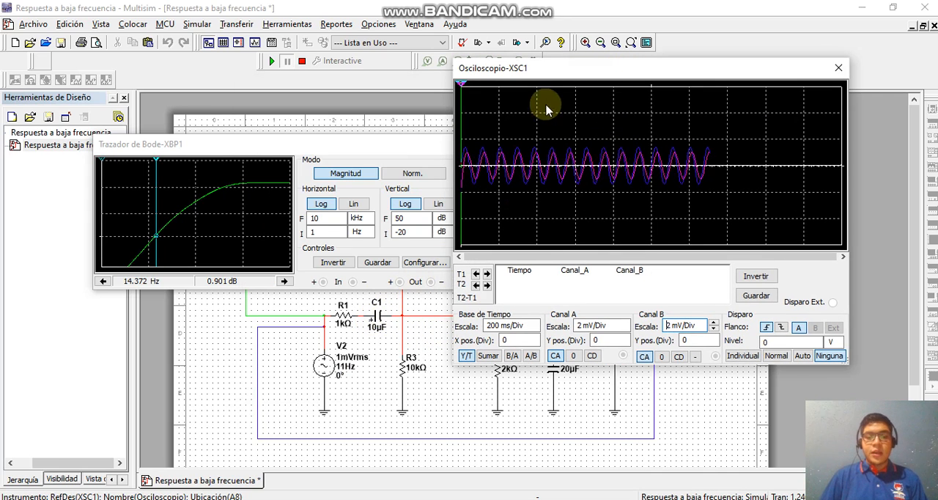
left_click_drag(586, 71, 587, 106)
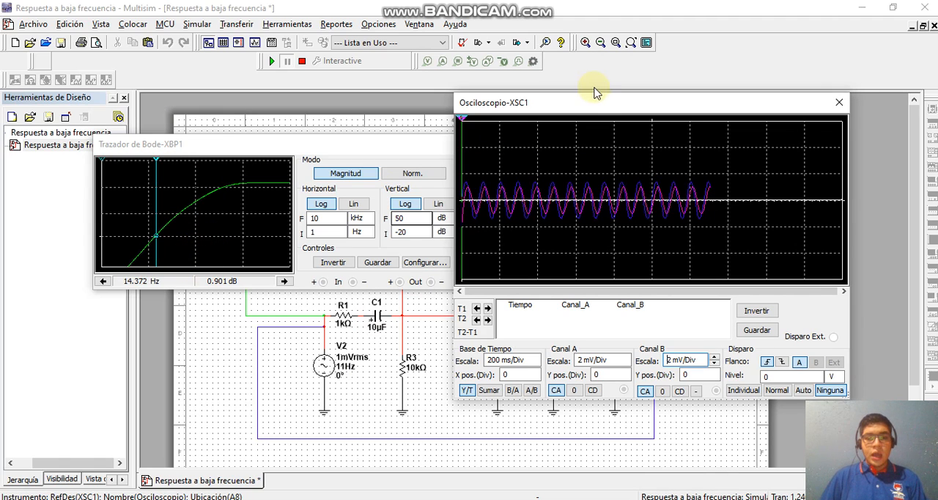
left_click_drag(598, 104, 632, 124)
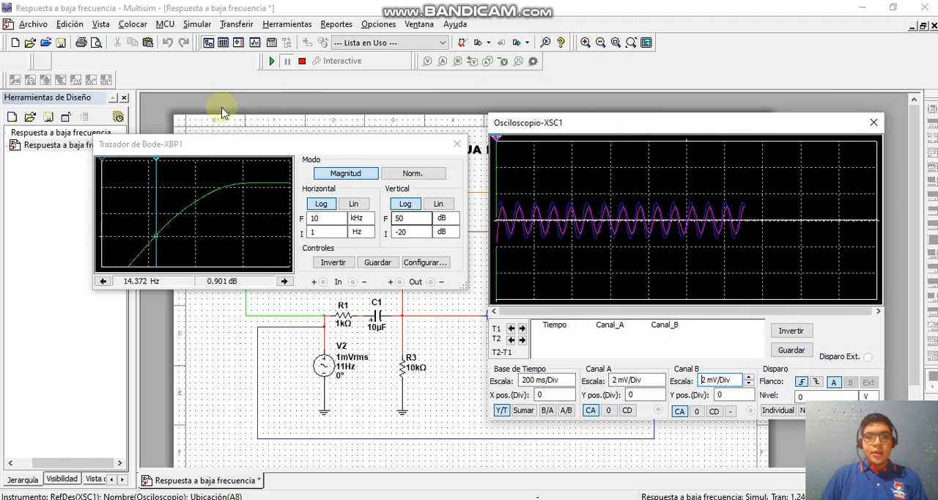
Step: Read the gain on the Bode magnitude curve at several cursor frequencies between about 14 and 22 Hz
left_click_drag(157, 162, 162, 164)
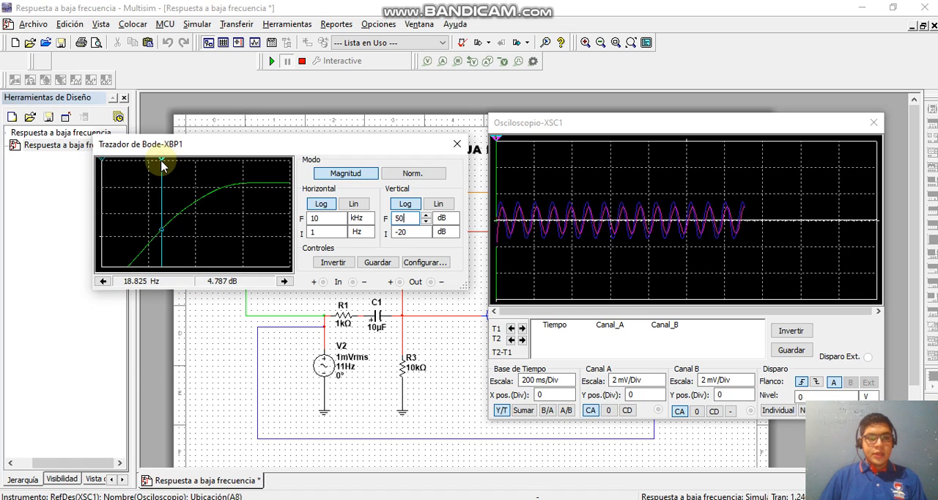
left_click_drag(163, 167, 163, 166)
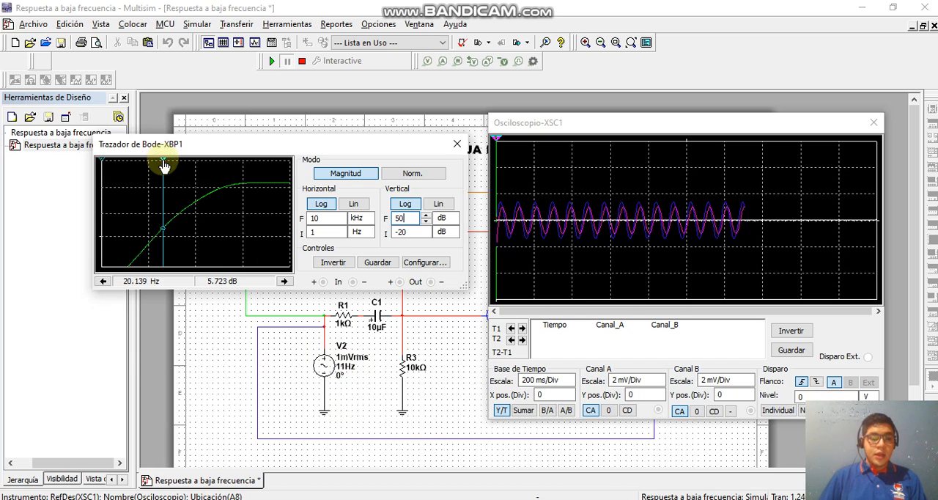
left_click_drag(163, 167, 157, 169)
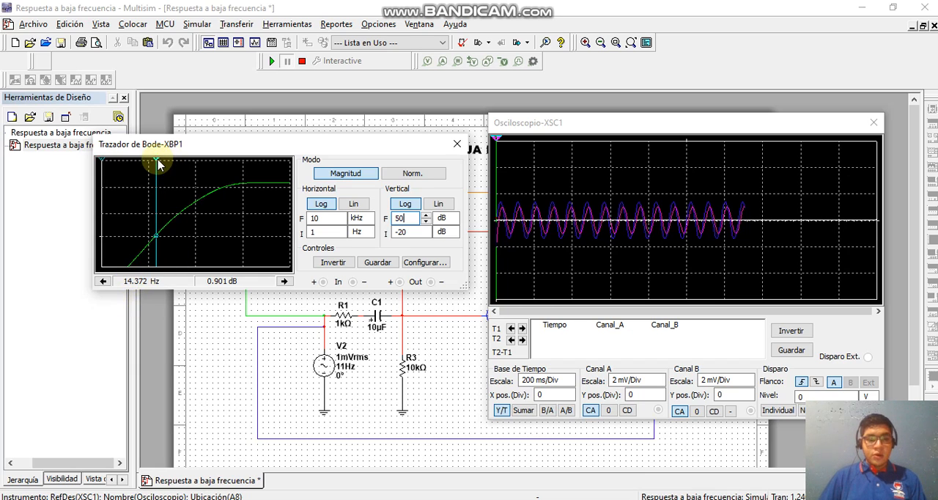
left_click_drag(156, 165, 202, 262)
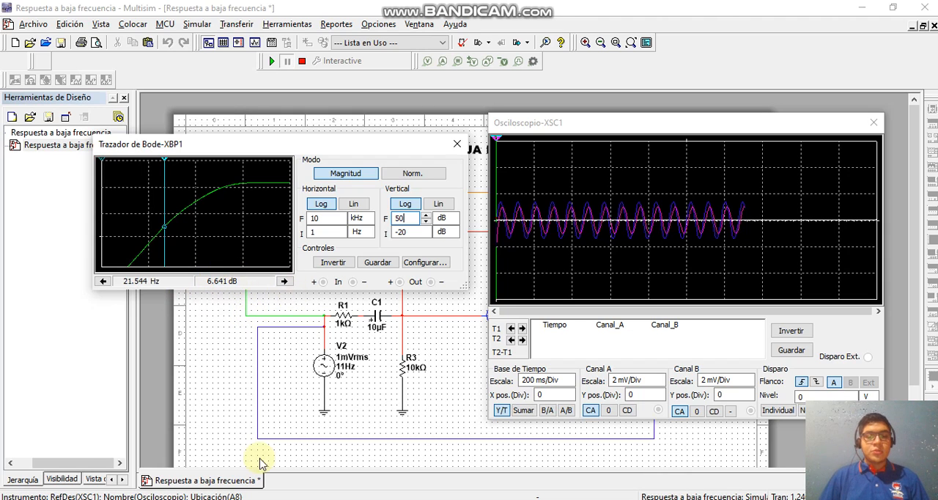
Step: Switch to the browser to read the decibel voltage-gain equation 11.12 in the textbook PDF and return to Multisim
key("alt+Tab")
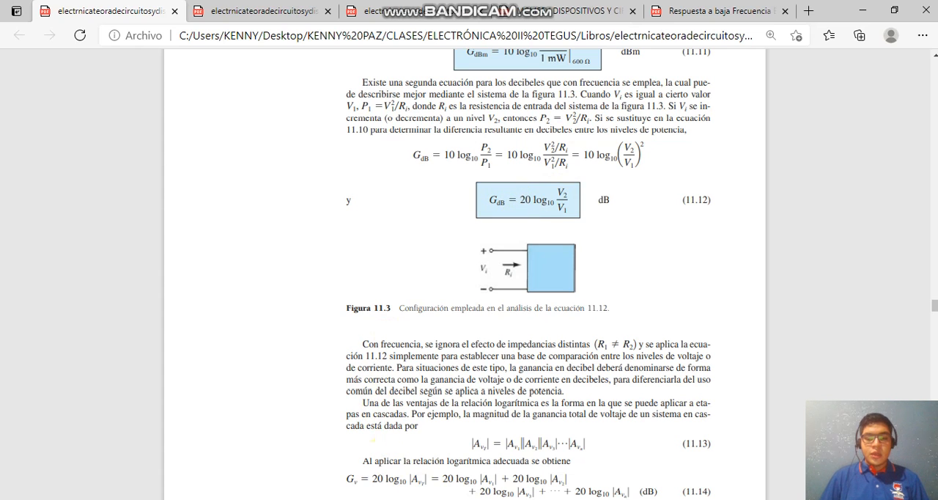
key("alt+Tab")
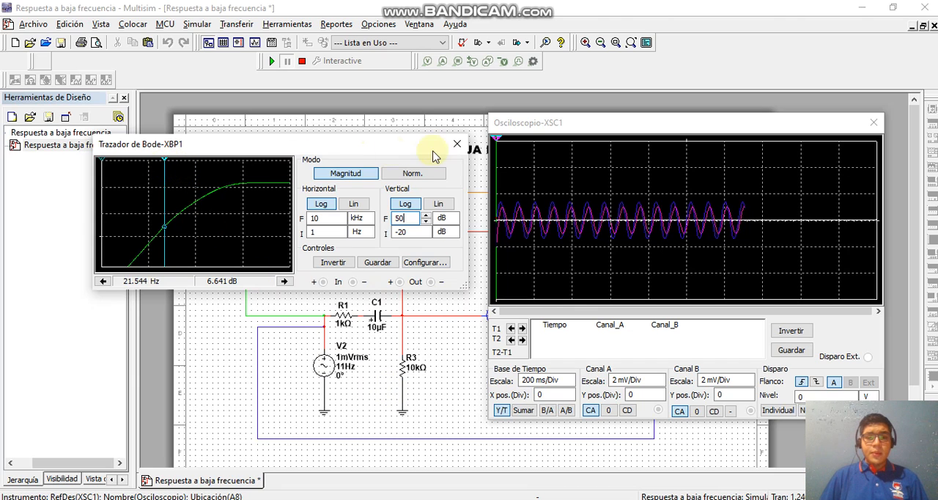
Step: Move the oscilloscope window aside to uncover the amplifier circuit, closing and reopening the Bode plotter XBP1
left_click(457, 144)
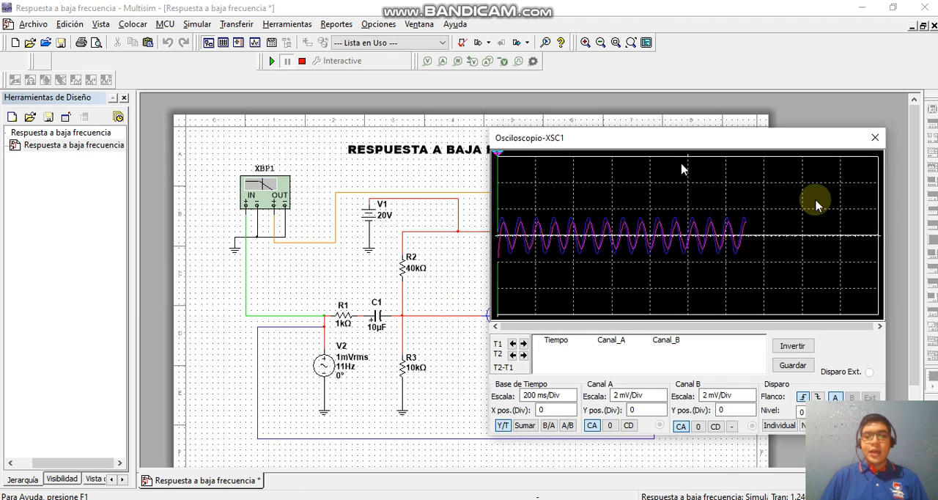
left_click_drag(676, 138, 838, 186)
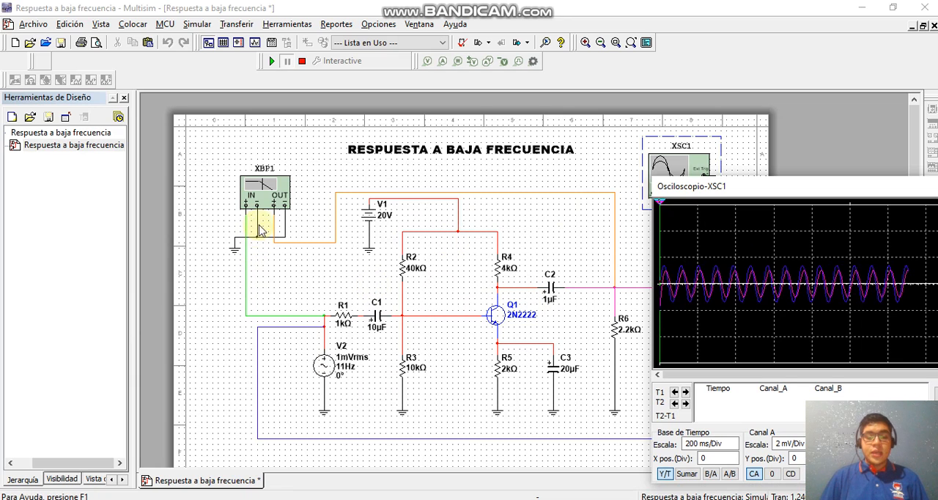
left_click(269, 203)
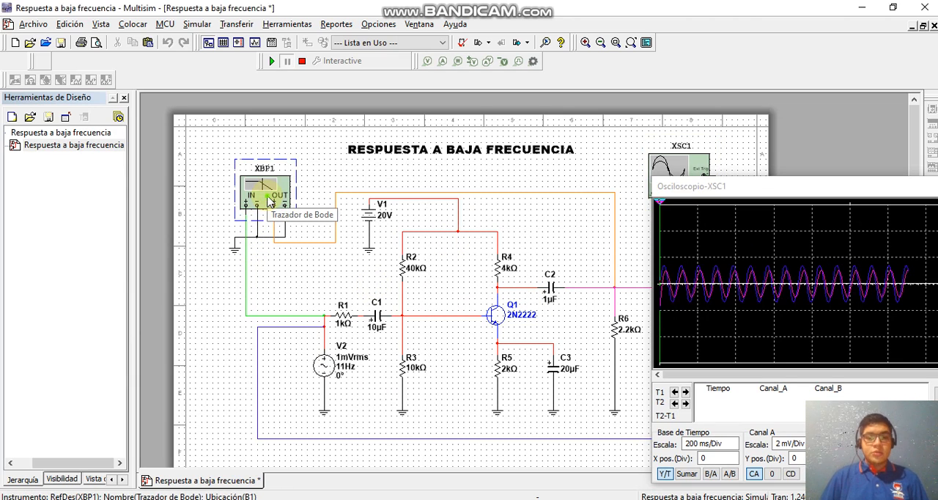
double_click(269, 202)
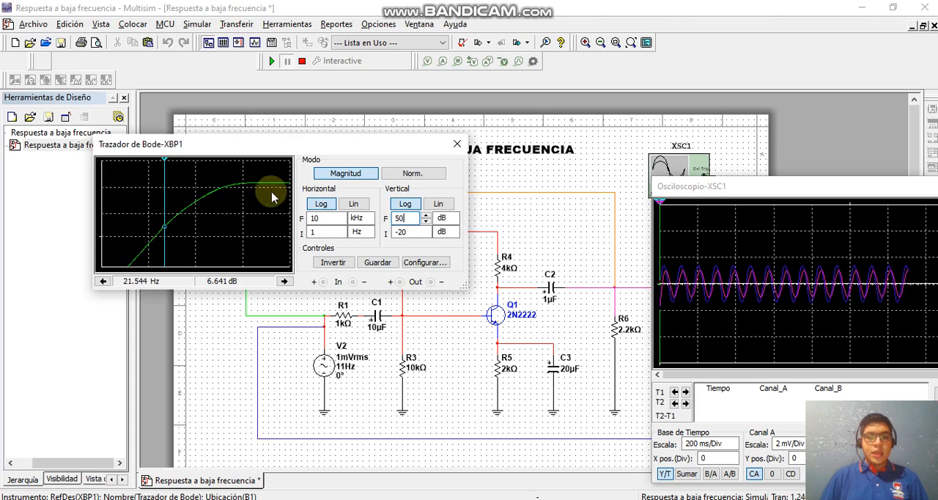
Step: Examine the gain along the rising part of the Bode magnitude curve with the cursor between about 57 and 588 Hz
left_click(162, 162)
left_click_drag(165, 165, 184, 161)
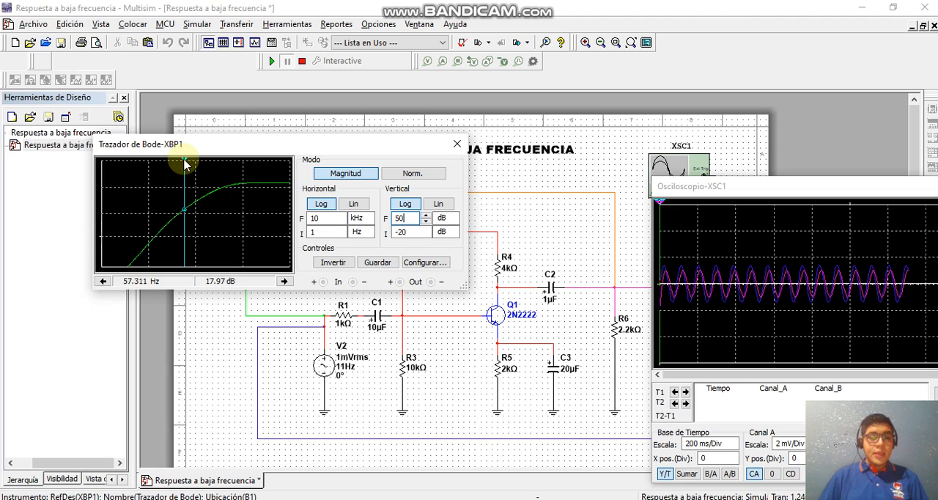
left_click_drag(184, 165, 213, 166)
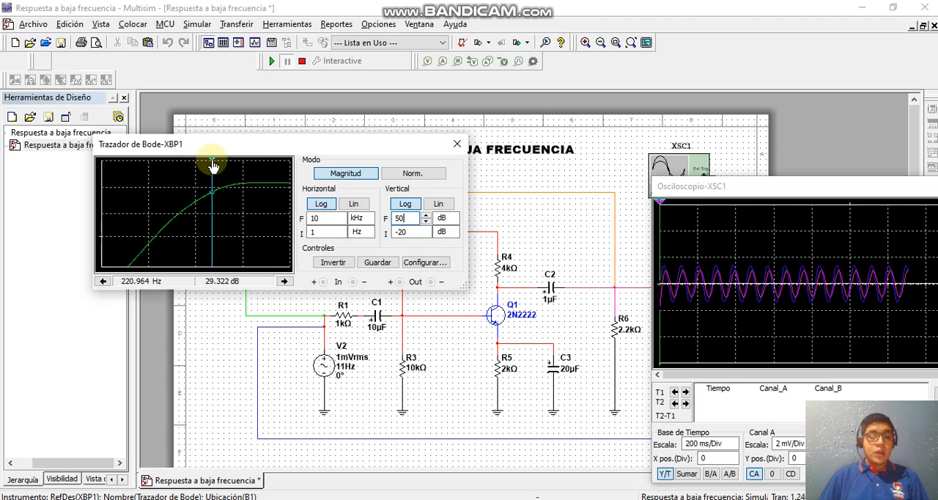
left_click_drag(213, 166, 216, 168)
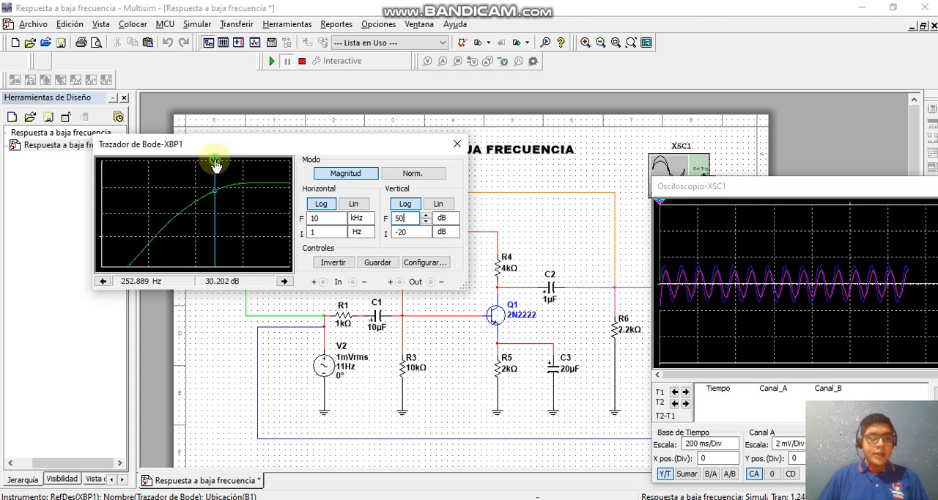
left_click_drag(215, 163, 184, 258)
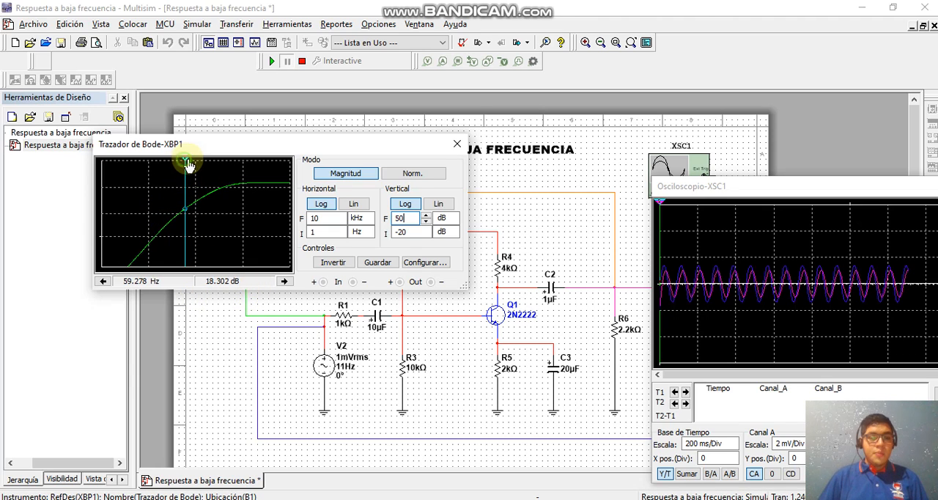
left_click_drag(185, 165, 216, 166)
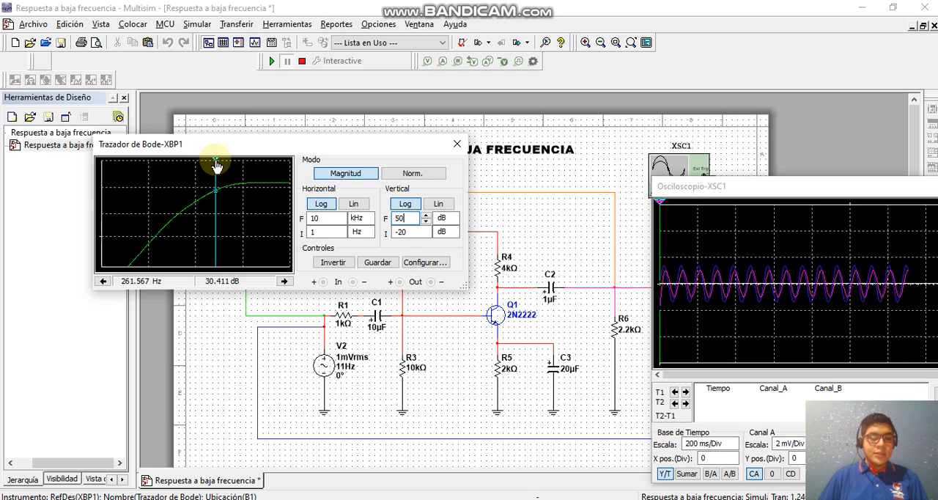
left_click_drag(216, 166, 233, 166)
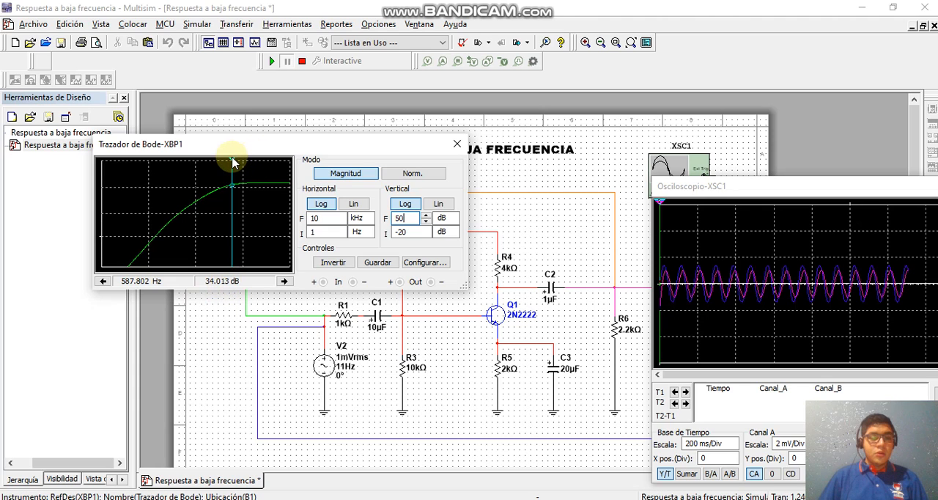
left_click_drag(233, 166, 214, 197)
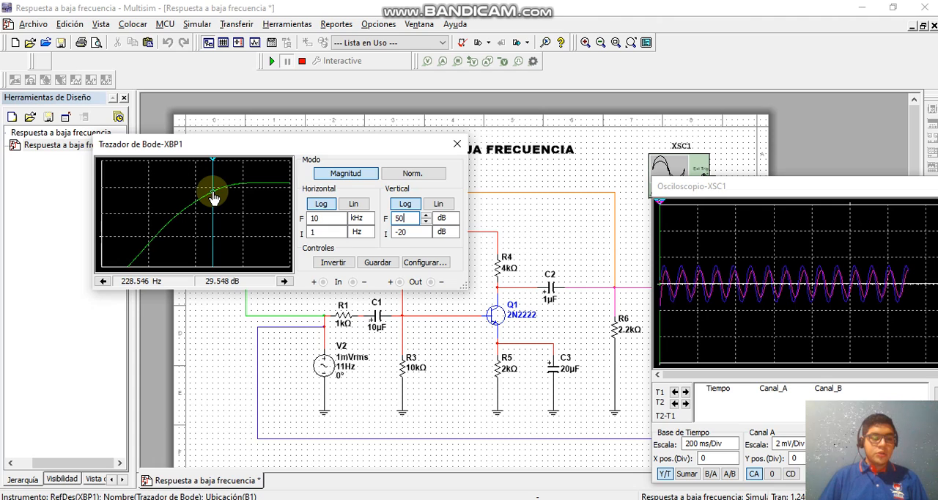
Step: Compare the plateau gain with the cutoff point by placing the Bode cursor at about 881 Hz, 354 Hz and 2.42 kHz
left_click_drag(213, 198, 242, 200)
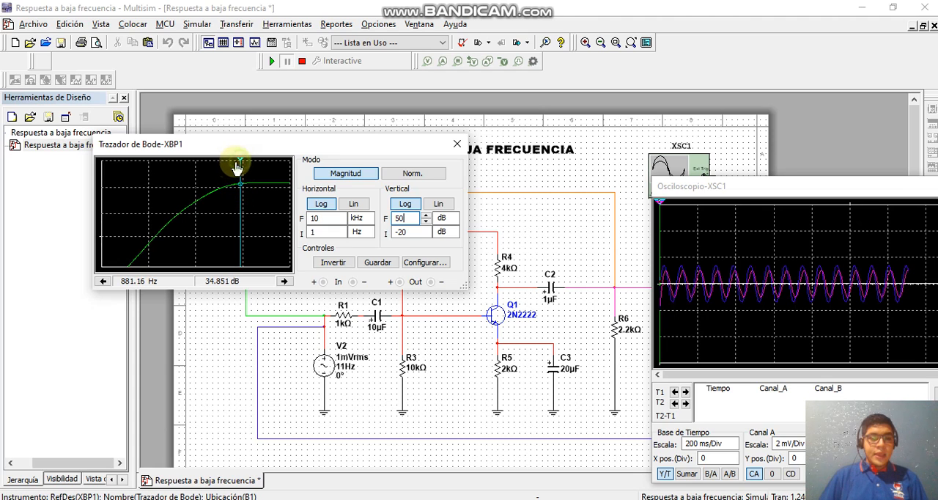
left_click_drag(236, 168, 221, 180)
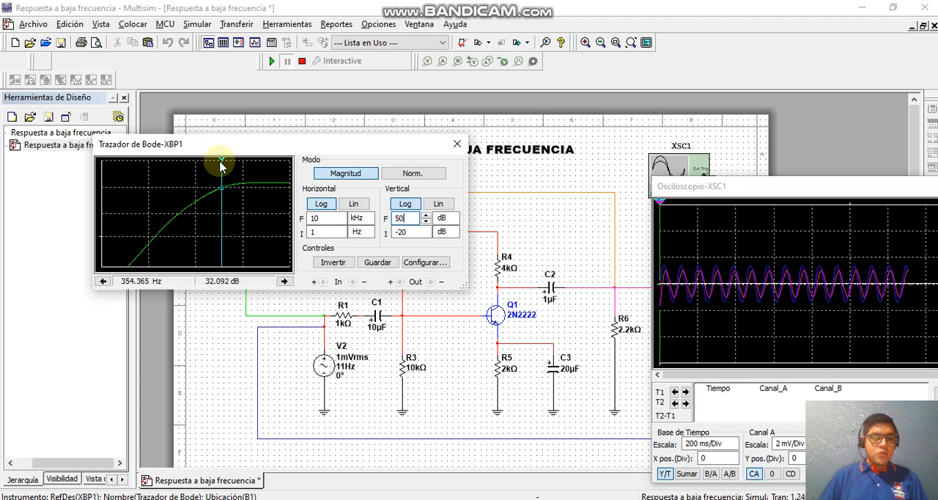
left_click_drag(222, 167, 261, 173)
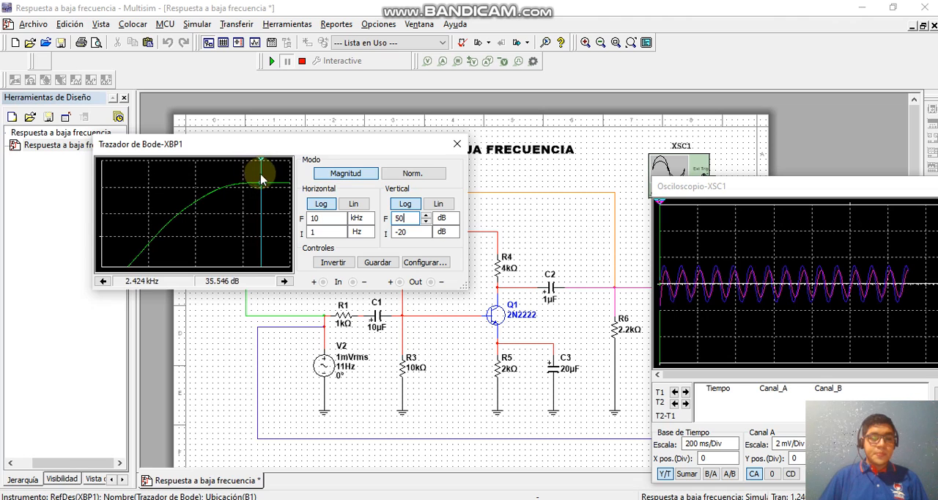
Step: Close the Bode plotter and bring the oscilloscope window back over the circuit
left_click(456, 143)
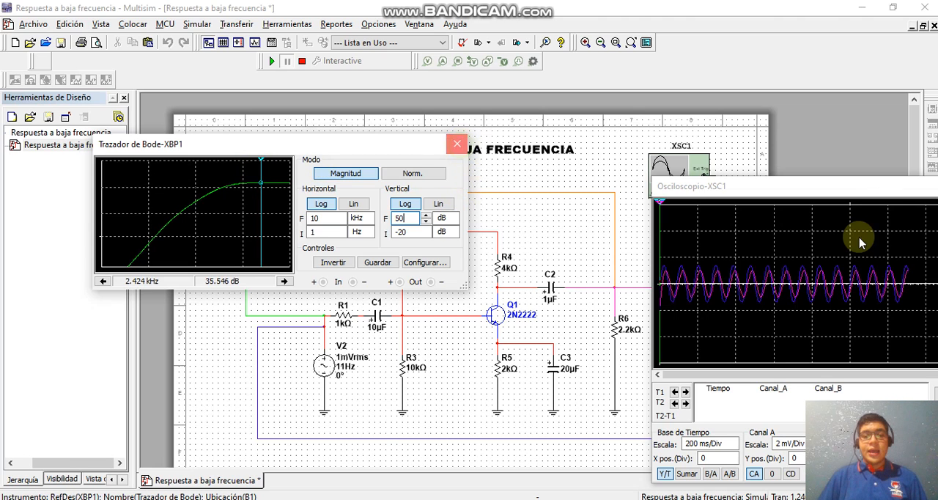
left_click_drag(705, 178, 628, 153)
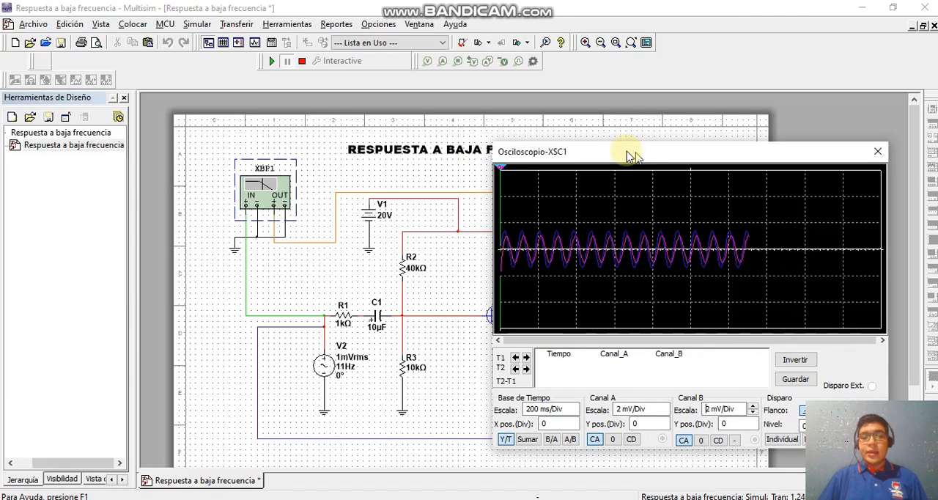